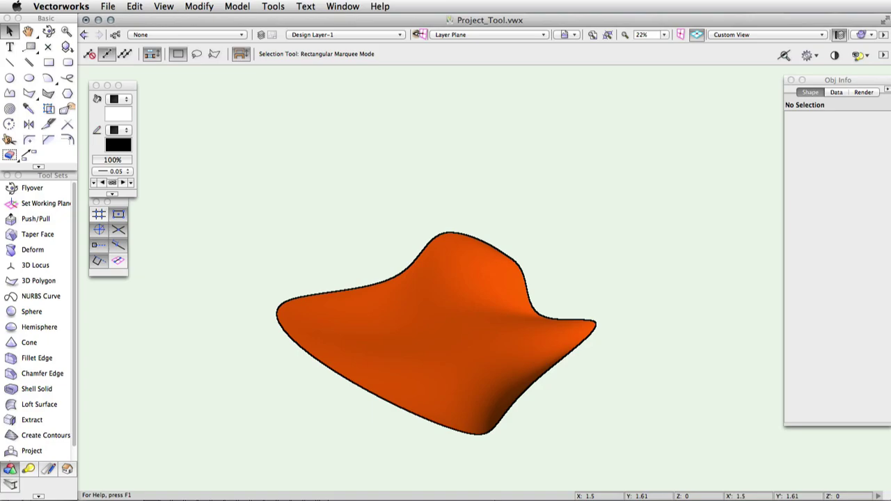
- Activate the Project tool and switch it to Split Mode
click(53, 455)
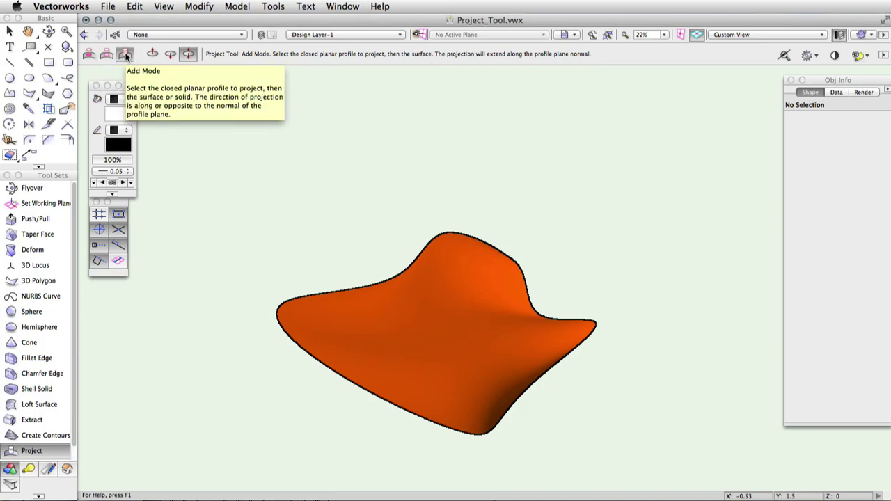
click(90, 55)
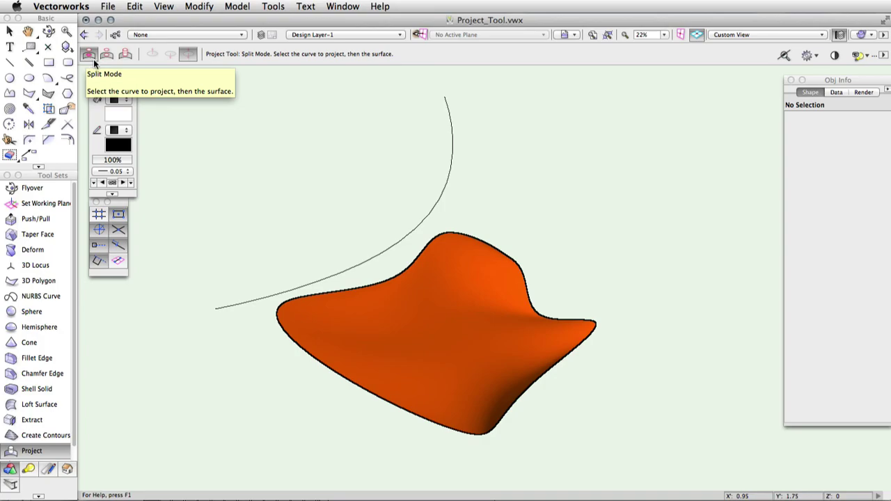
- Orbit the view with Flyover (Shift+C) until the curve is seen crossing the orange surface
key(shift+c)
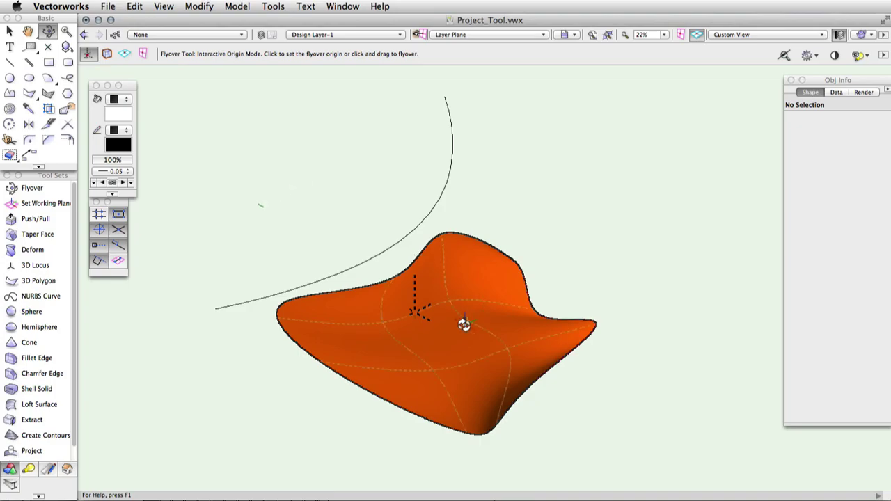
drag(465, 325, 489, 347)
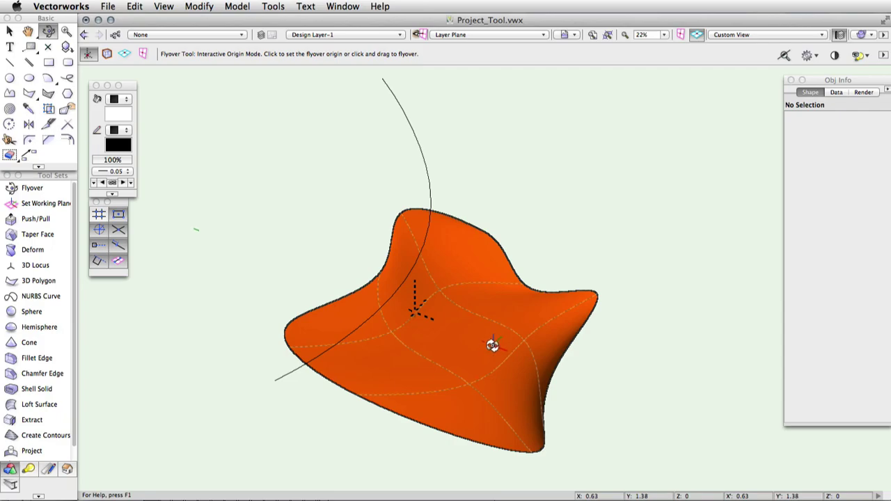
- Reactivate the Project tool in Split Mode and pick the open curve as the cutting profile
click(32, 451)
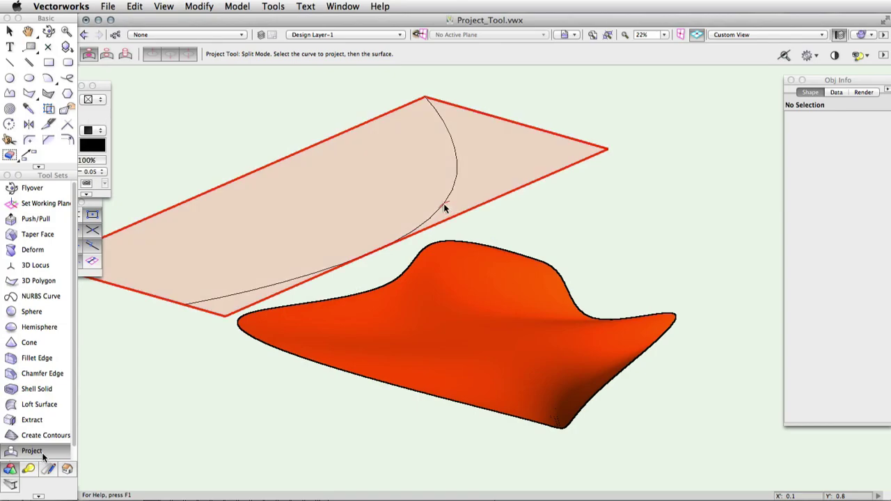
click(444, 206)
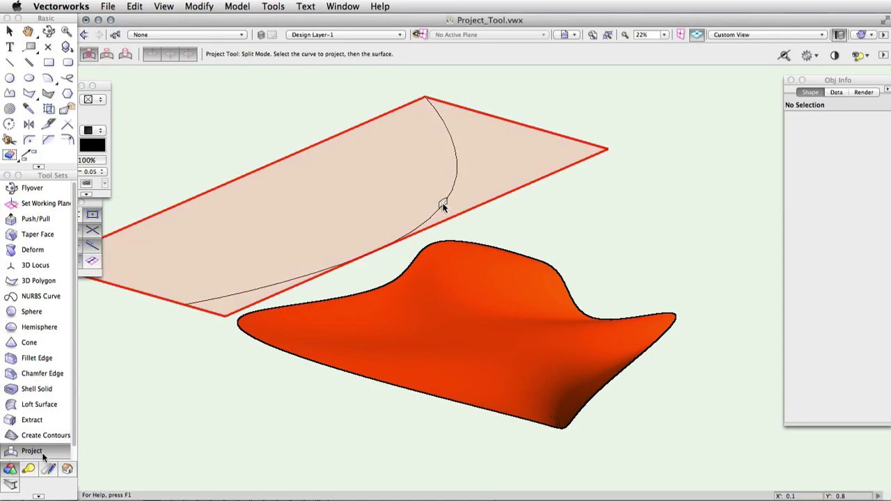
click(456, 289)
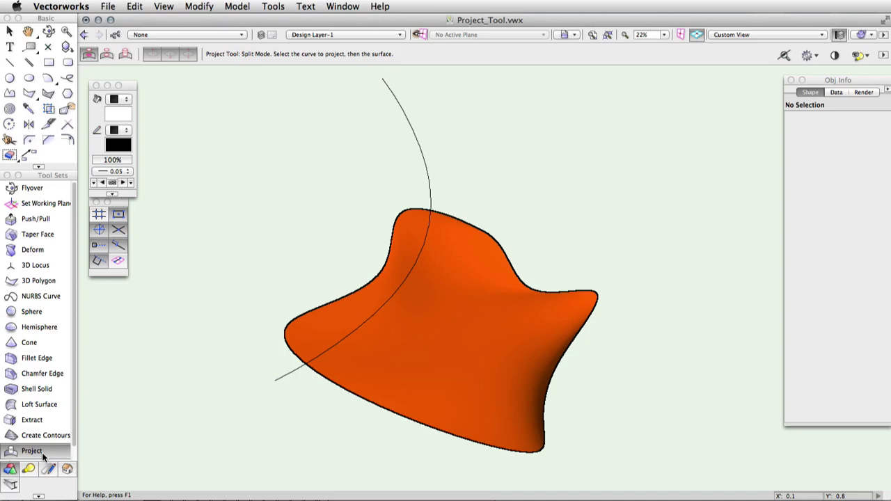
- Split the orange surface along the projected curve and ungroup it into two pieces
click(289, 376)
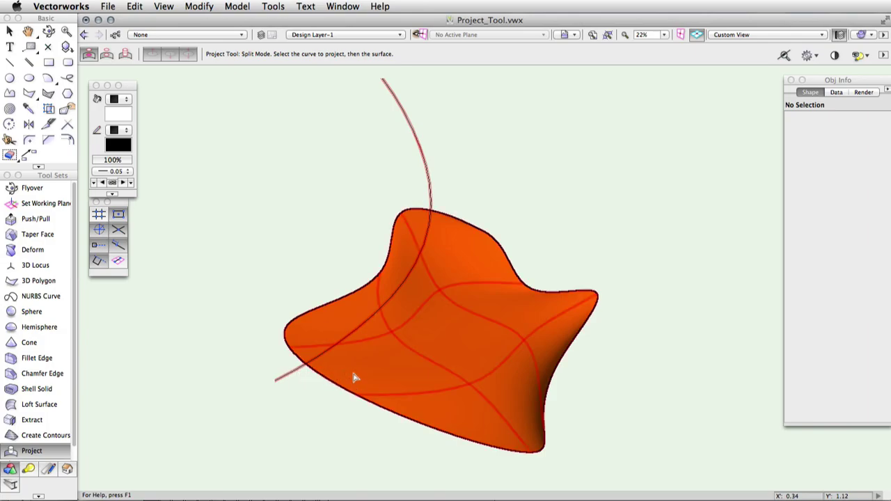
click(428, 377)
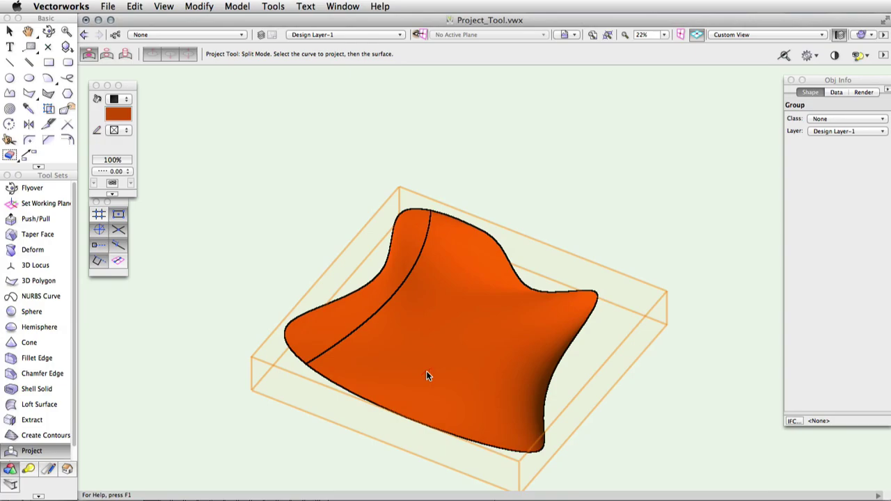
key(super+u)
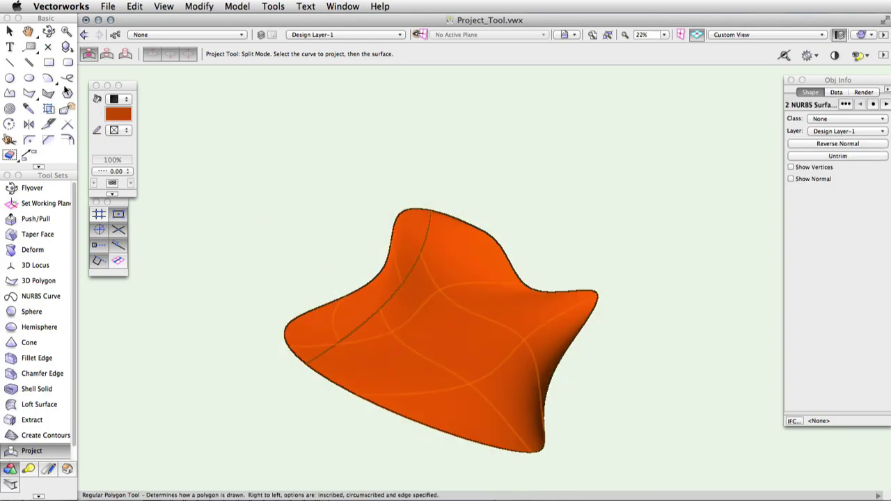
- Deselect the pieces and drag the smaller left piece away from the main surface
click(10, 30)
click(327, 275)
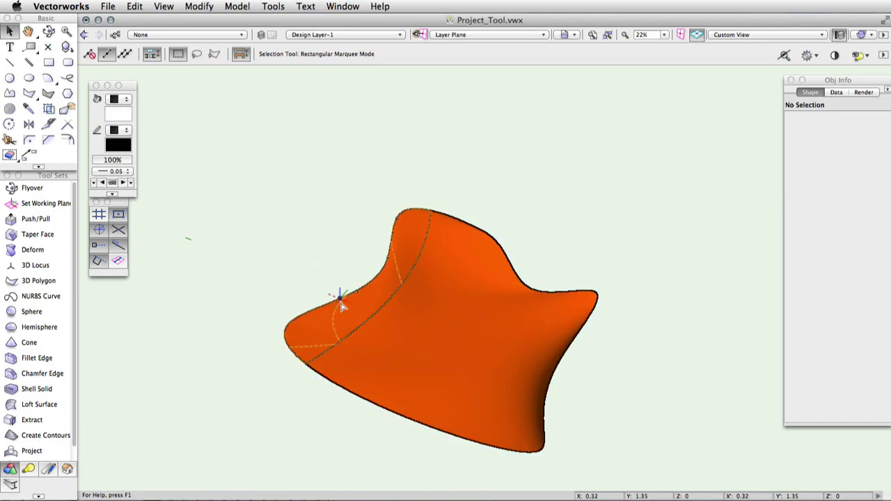
drag(309, 293, 273, 276)
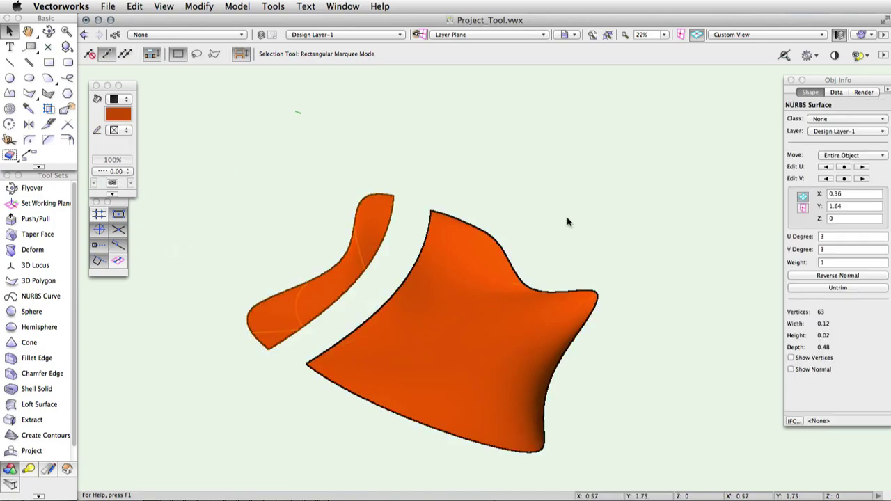
- Trim a round hole through the larger orange piece by projecting the white circle in Trim Mode
key(6)
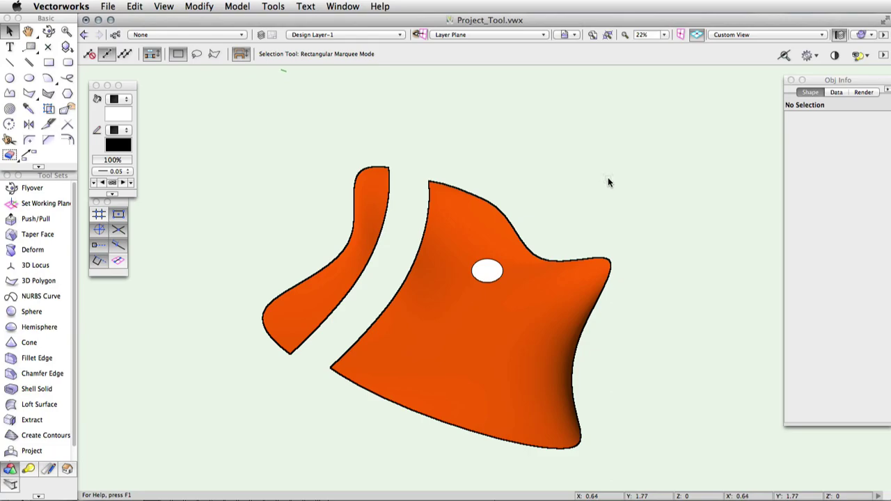
click(52, 449)
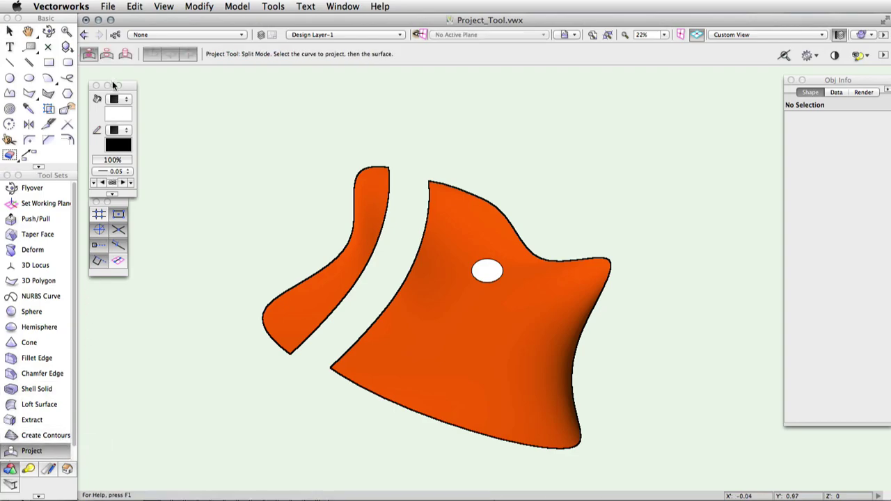
click(108, 54)
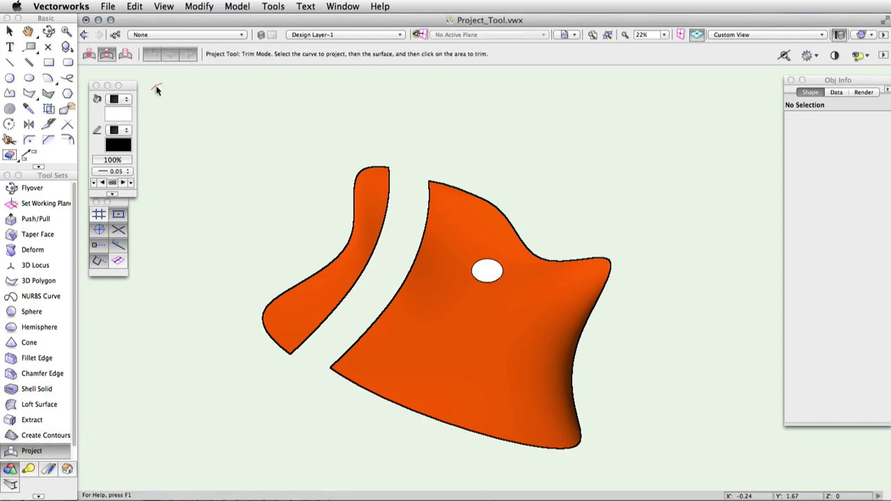
click(477, 277)
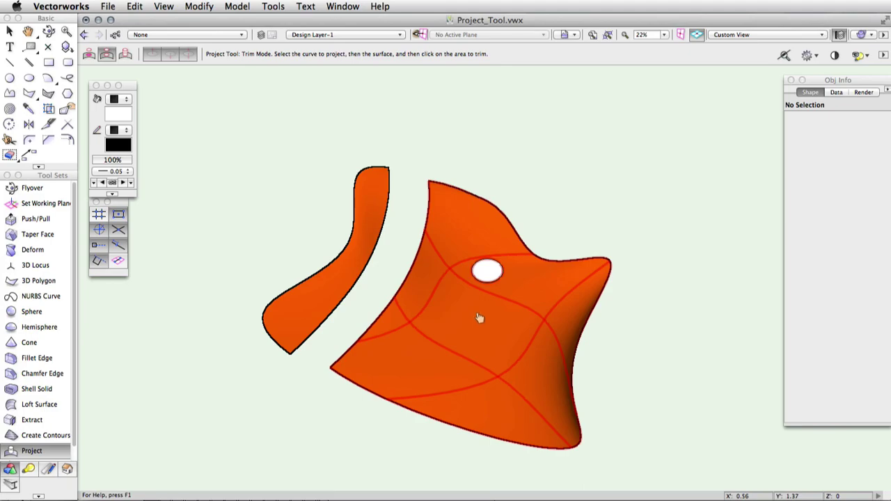
click(483, 276)
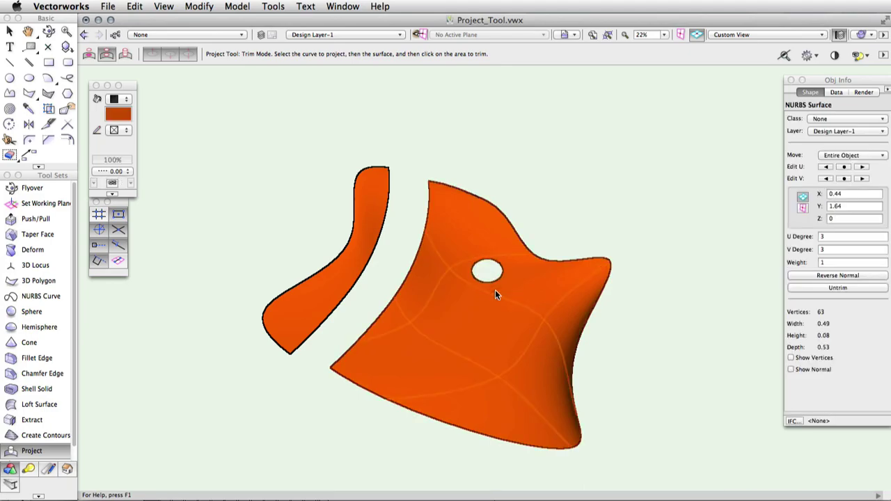
click(48, 30)
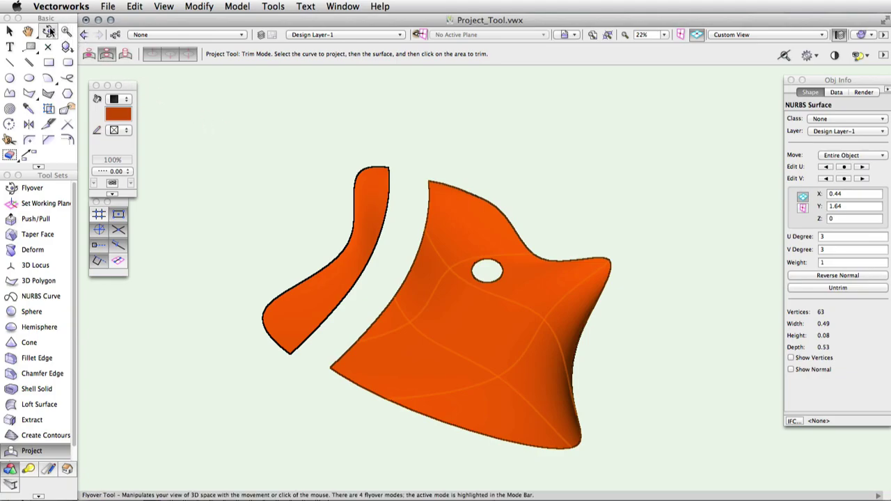
- Orbit around the trimmed orange surface, then around the yellow C-shaped surface with its hexagon
mouse_move(487, 322)
mouse_down()
mouse_move(460, 313)
mouse_move(451, 296)
mouse_move(471, 323)
mouse_move(490, 334)
mouse_move(501, 330)
mouse_up()
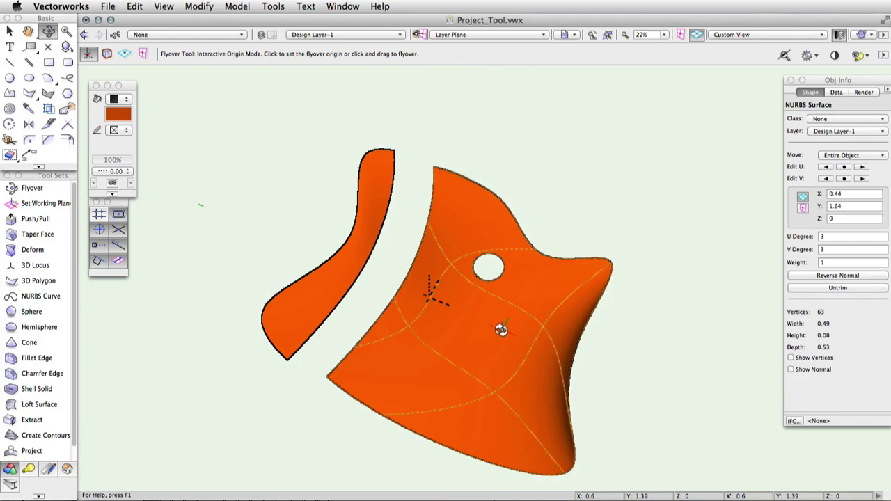
drag(388, 310, 360, 316)
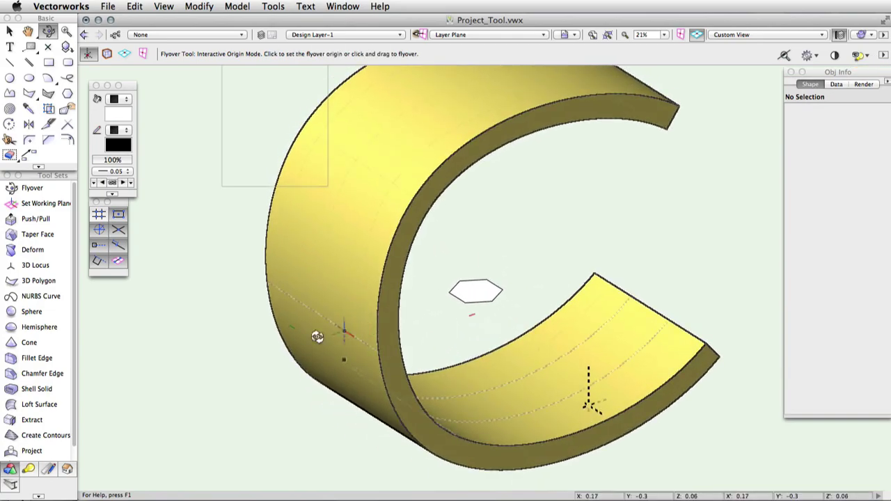
- Set the Project tool to Add Mode in one direction and pick the hexagon as profile
click(32, 451)
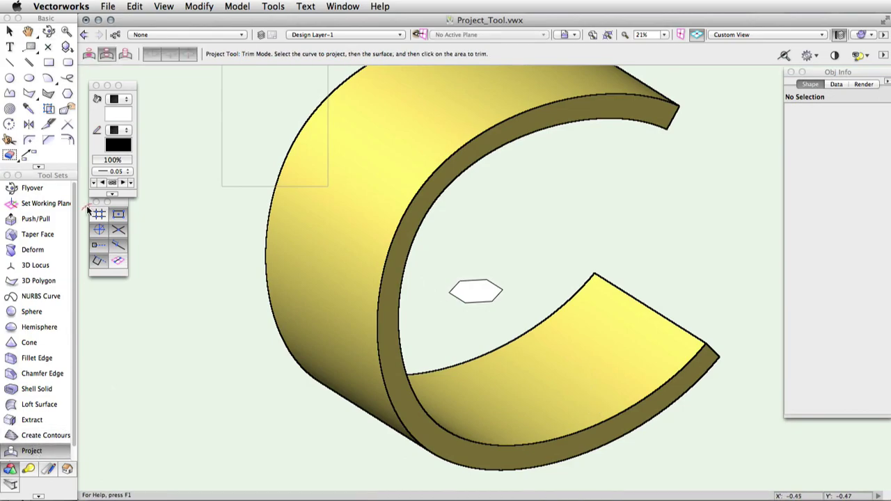
click(126, 57)
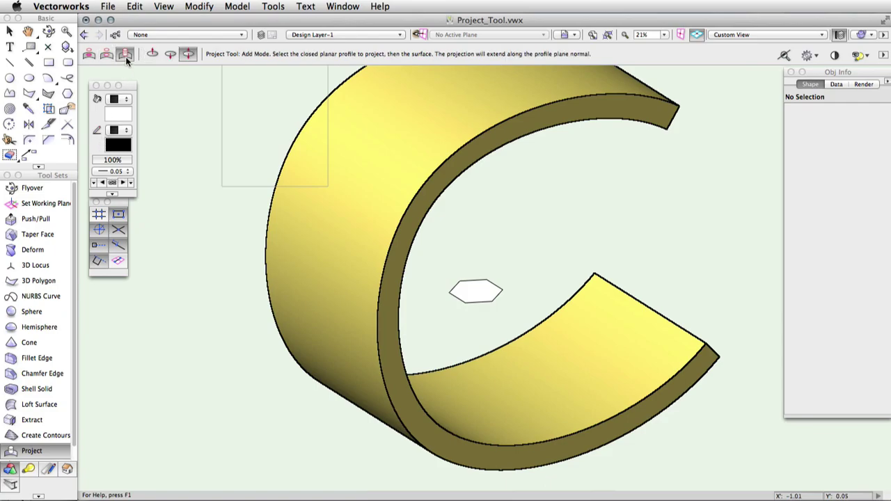
click(188, 54)
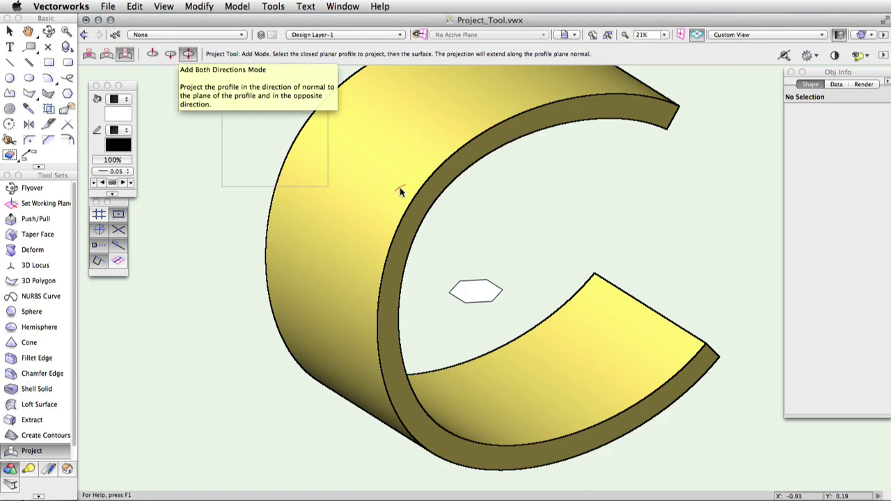
click(476, 290)
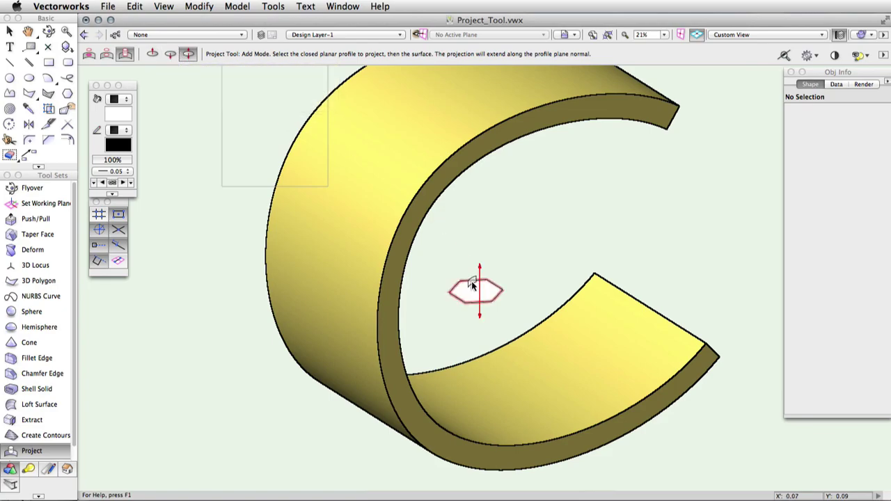
click(153, 54)
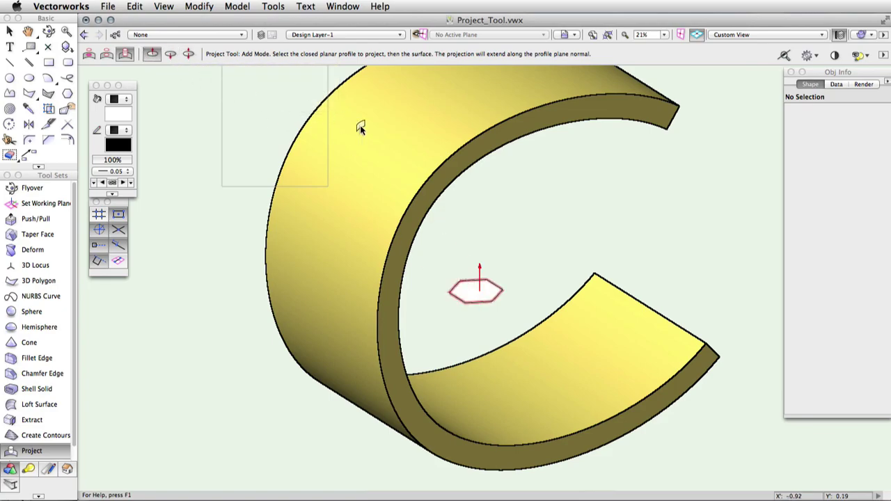
- Try projecting the hexagon onto the C surface in each single direction, undoing both attempts
click(454, 146)
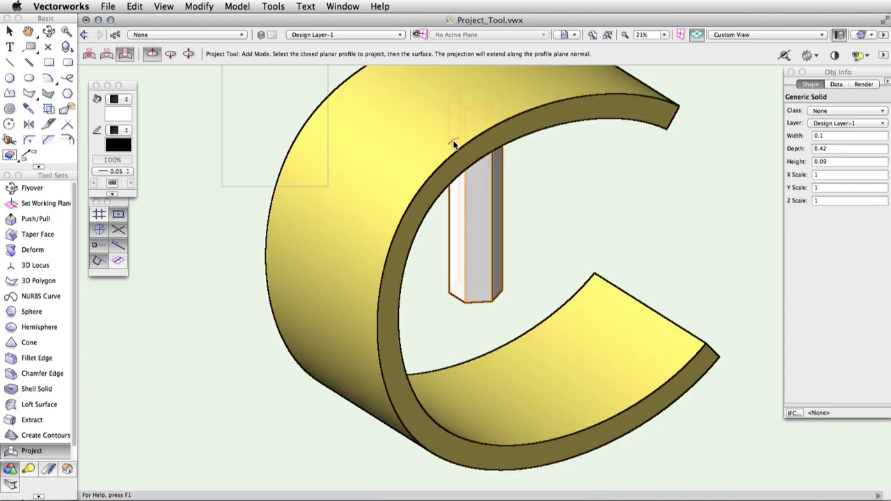
key(super+z)
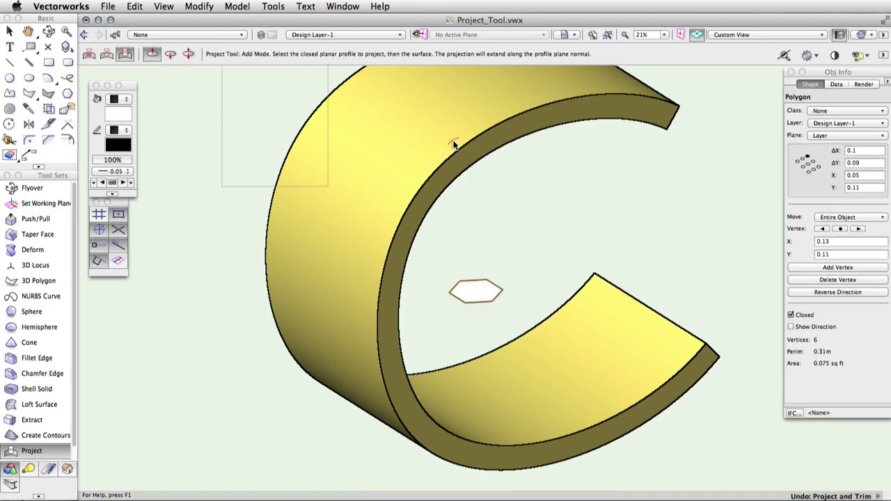
click(175, 55)
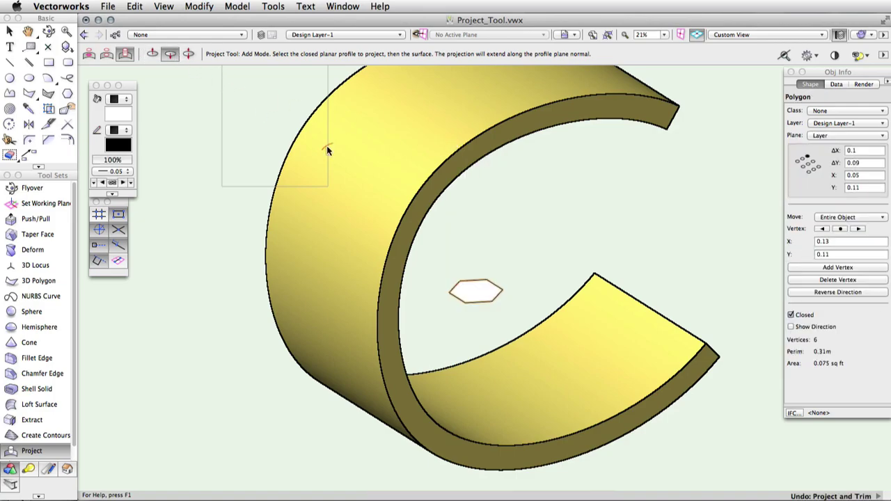
click(491, 291)
click(487, 402)
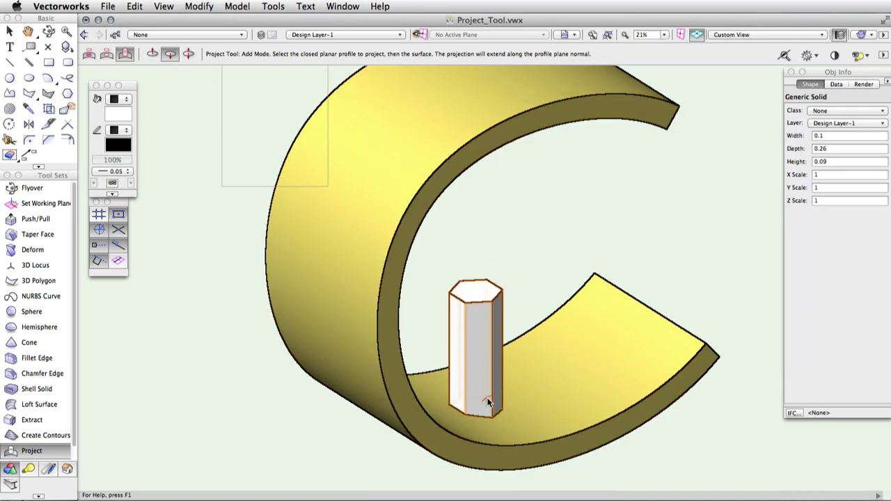
key(super+z)
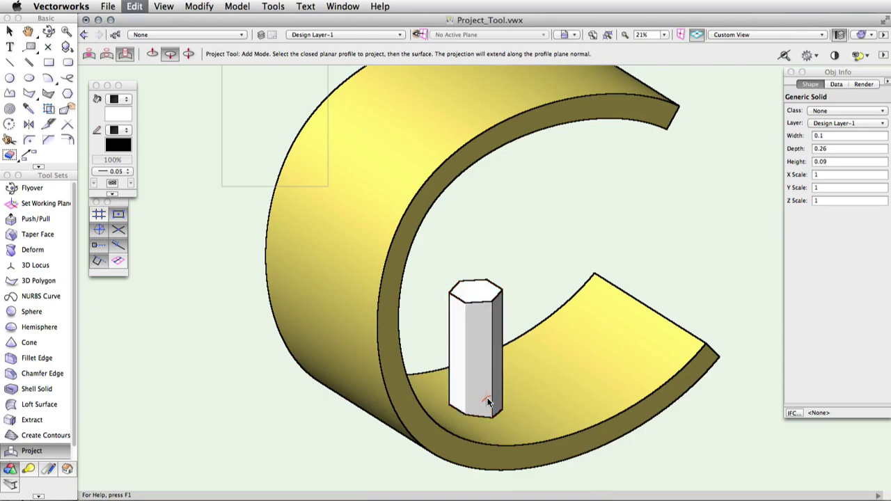
- Project the hexagon both ways through the C surface as a prism, then orbit to inspect it
click(194, 55)
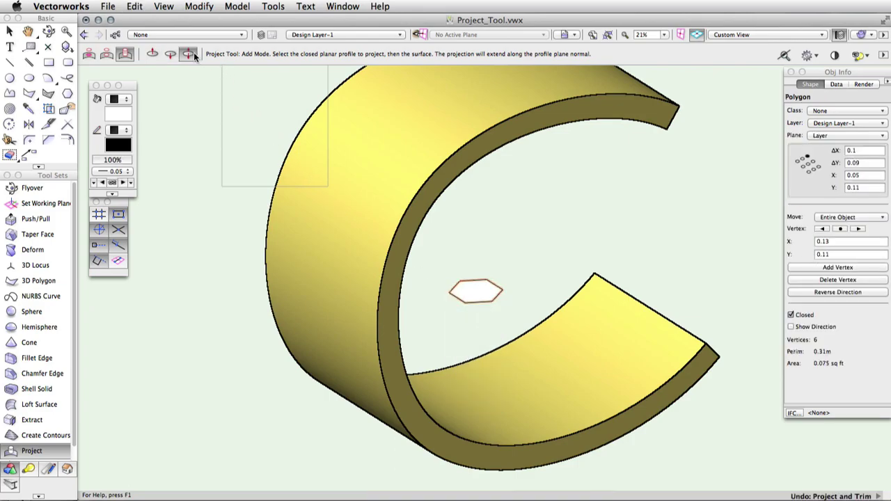
click(470, 294)
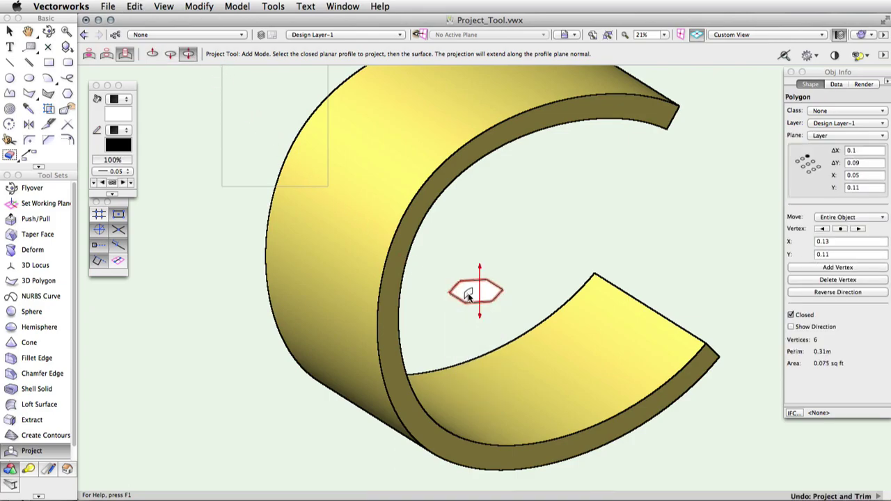
click(492, 369)
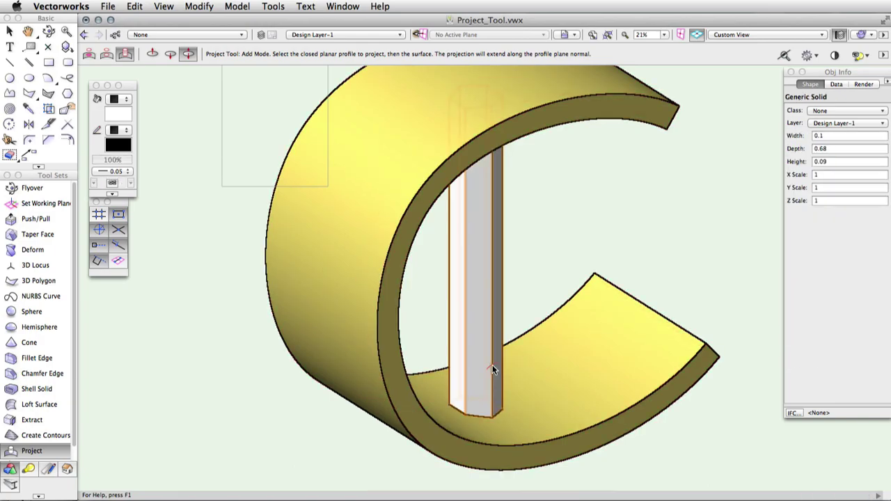
click(49, 32)
click(378, 279)
drag(514, 368, 500, 348)
drag(506, 367, 498, 381)
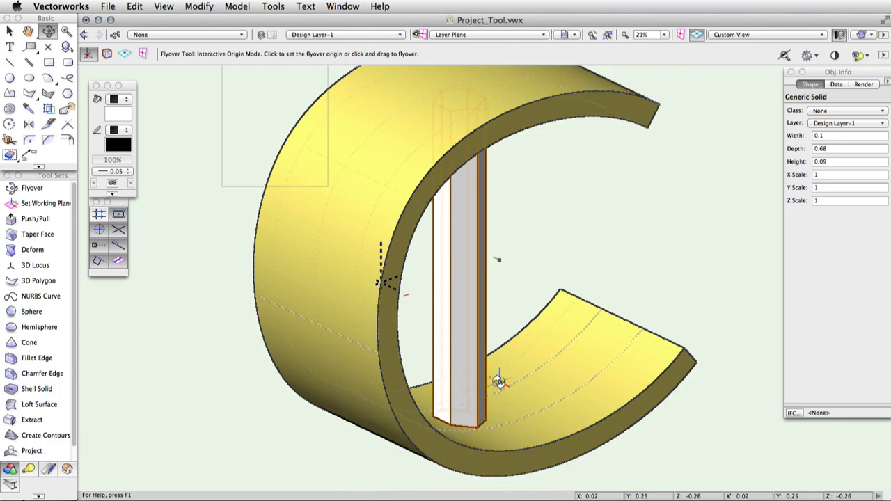